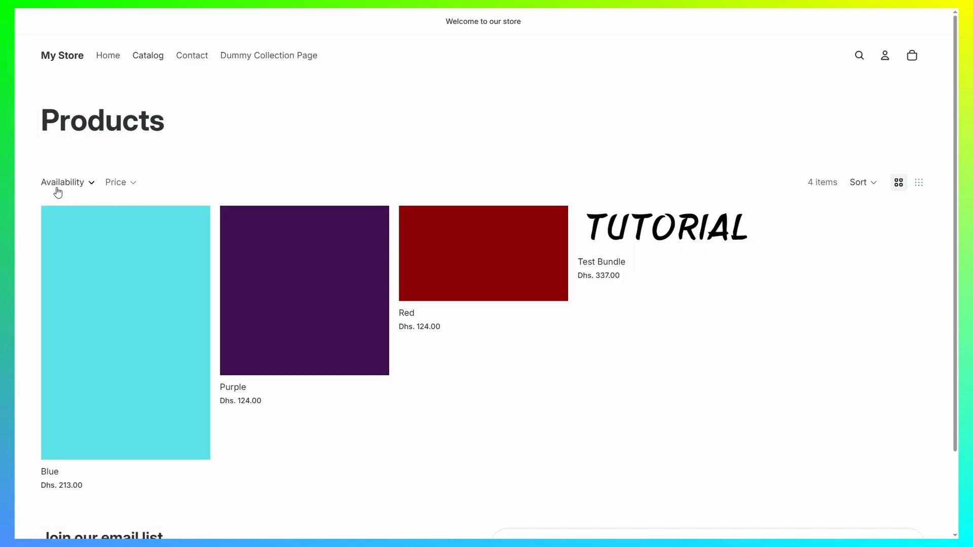
Search the Shopify admin for "Search & Discovery" and open the app's App Store page
{"action": "mouse_move", "coordinate": [141, 204]}
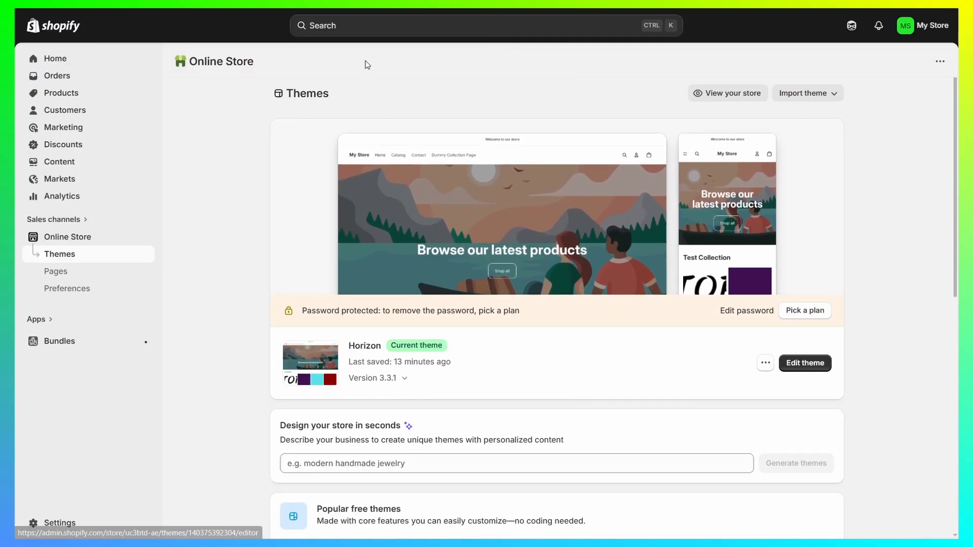
{"action": "left_click", "coordinate": [367, 31]}
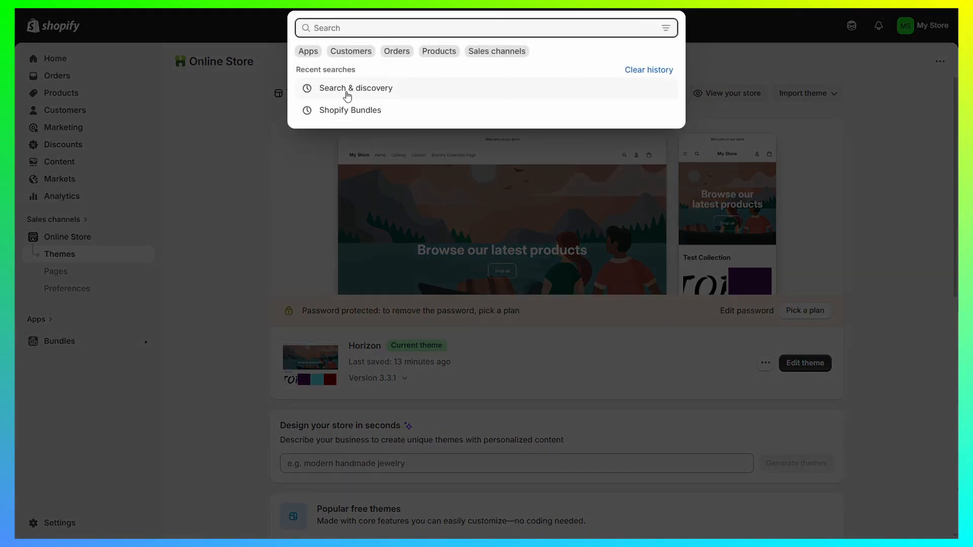
{"action": "type", "text": "Sea"}
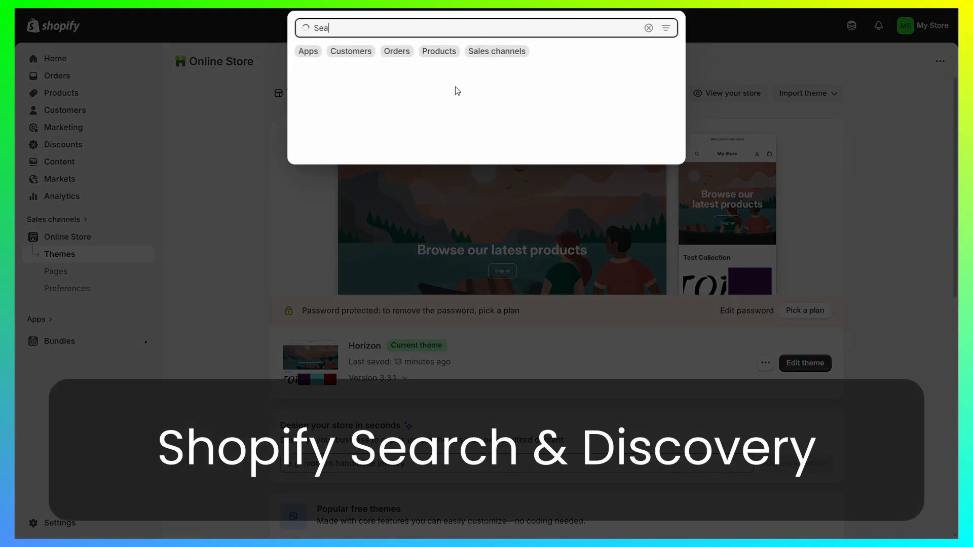
{"action": "type", "text": "rch & Discovery"}
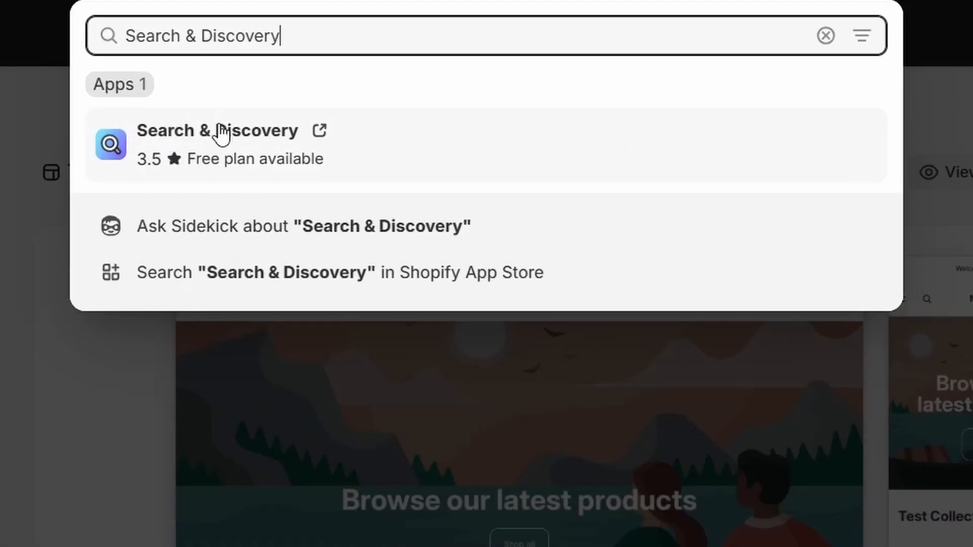
{"action": "left_click", "coordinate": [254, 137]}
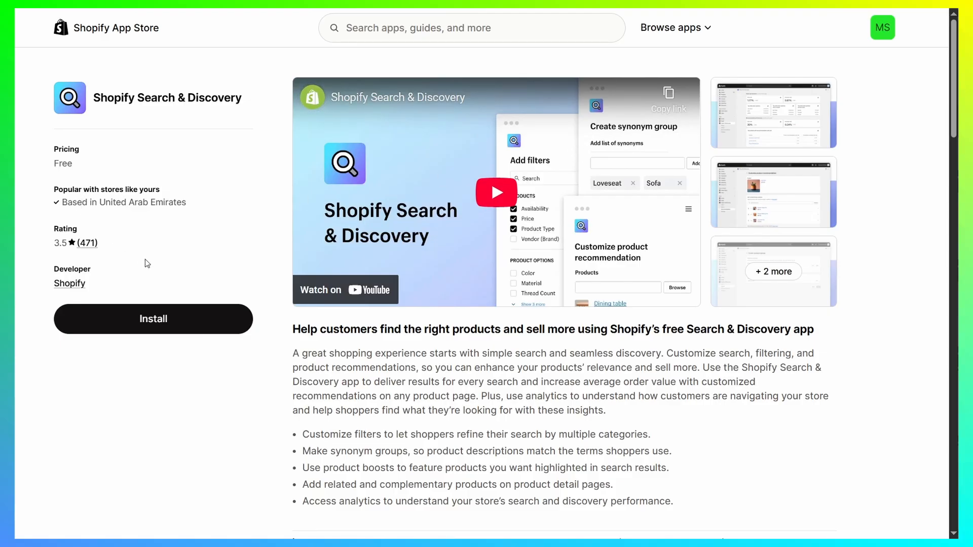
Install the Shopify Search & Discovery app on the store and approve its data access
{"action": "left_click_drag", "start_coordinate": [94, 99], "coordinate": [290, 105]}
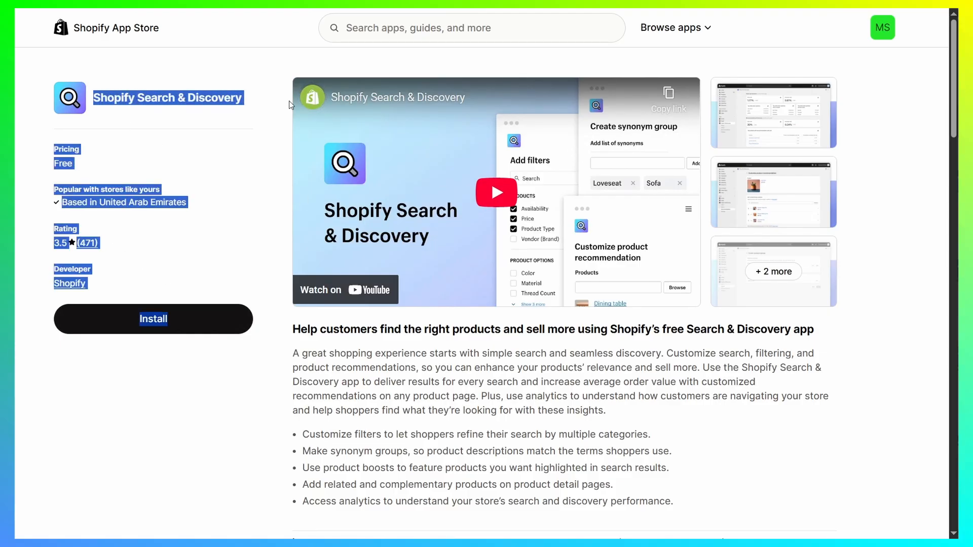
{"action": "left_click", "coordinate": [184, 313]}
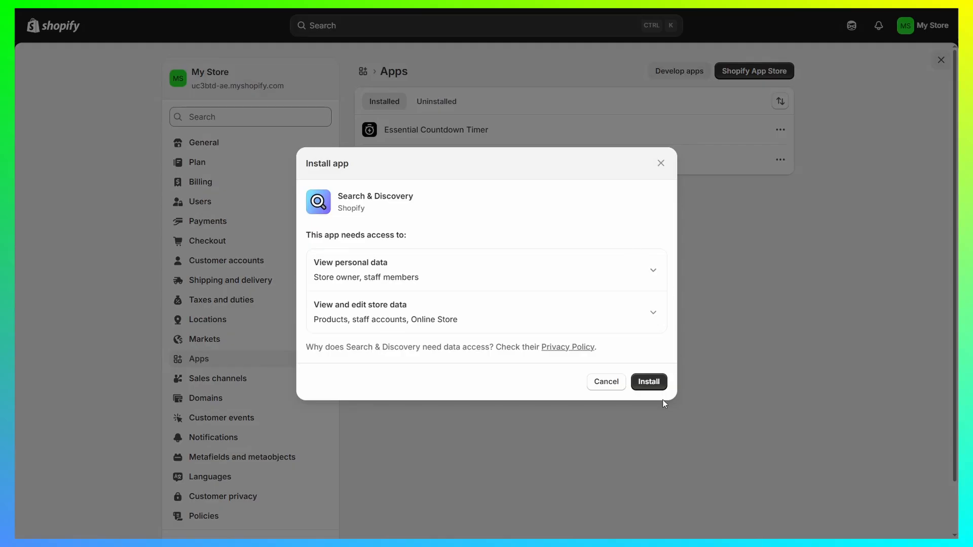
{"action": "left_click", "coordinate": [659, 383]}
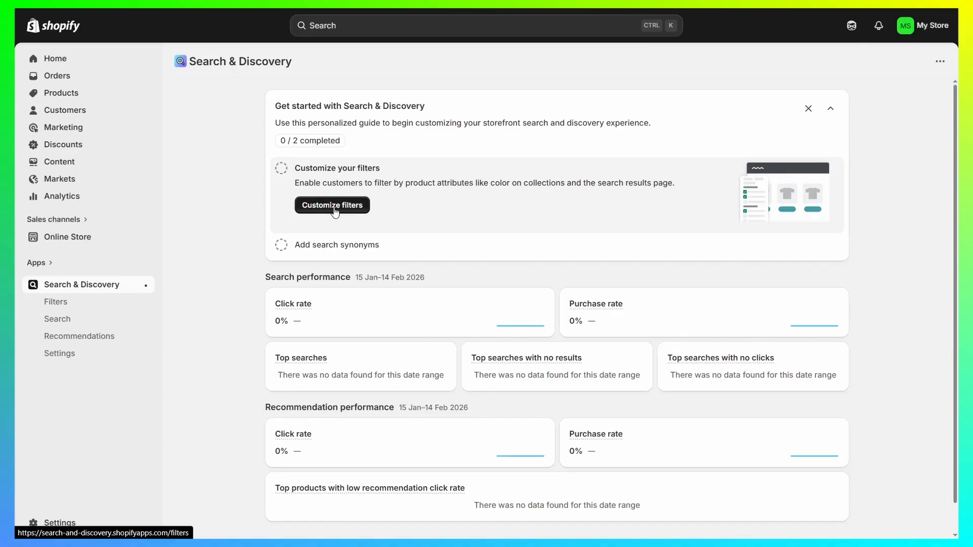
Add a storefront filter that uses Category as its source and save it
{"action": "left_click", "coordinate": [65, 304]}
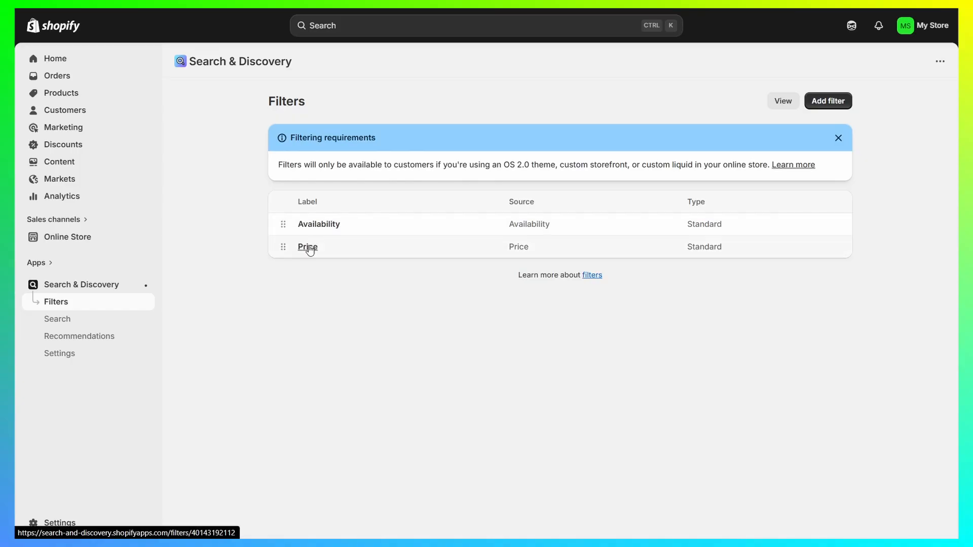
{"action": "left_click", "coordinate": [835, 101]}
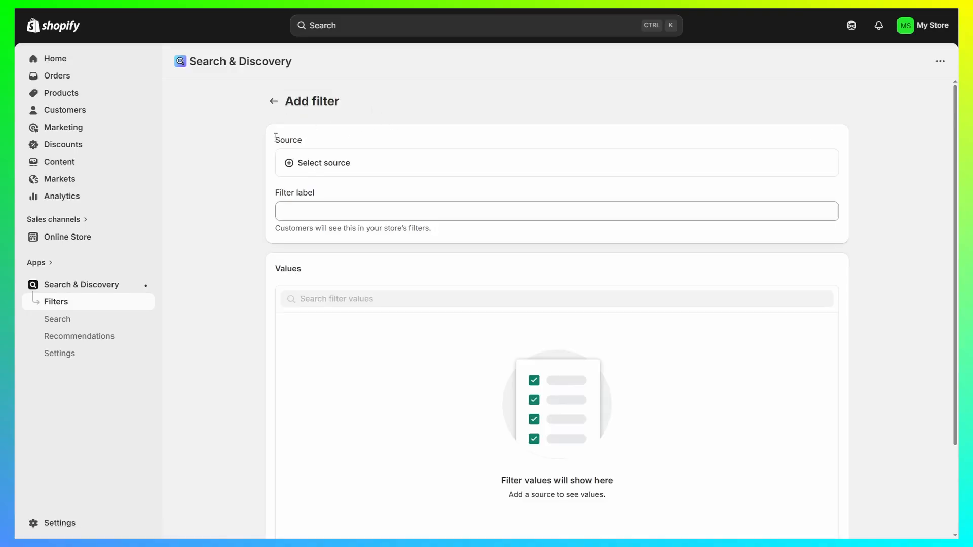
{"action": "left_click_drag", "start_coordinate": [275, 137], "coordinate": [312, 142]}
{"action": "left_click", "coordinate": [321, 142]}
{"action": "left_click", "coordinate": [318, 164]}
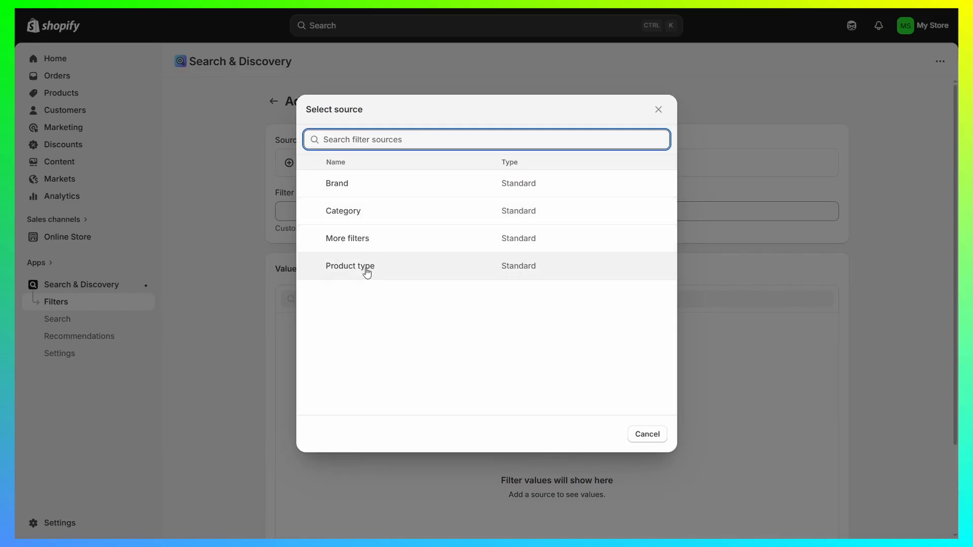
{"action": "left_click", "coordinate": [357, 214]}
{"action": "scroll", "coordinate": [484, 228], "scroll_direction": "down", "scroll_amount": 3}
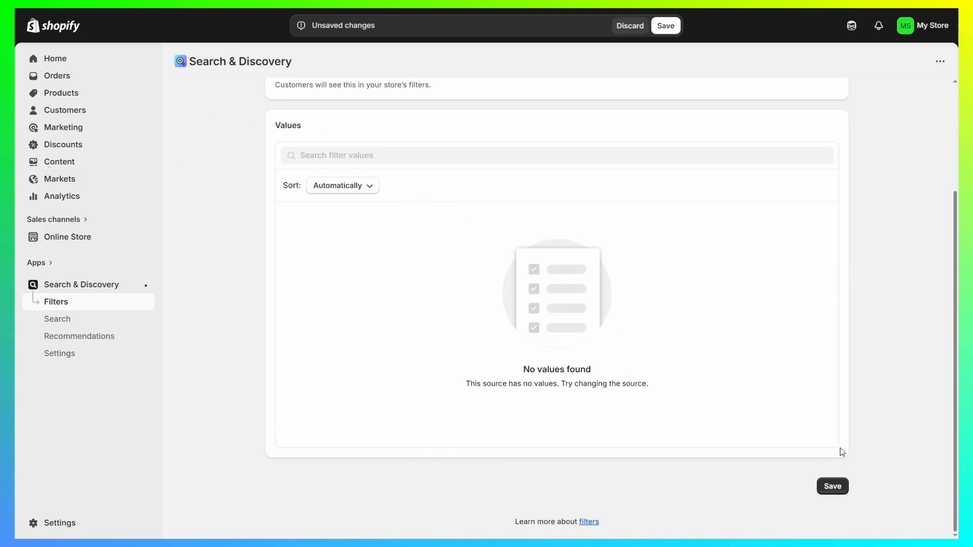
{"action": "left_click", "coordinate": [833, 486]}
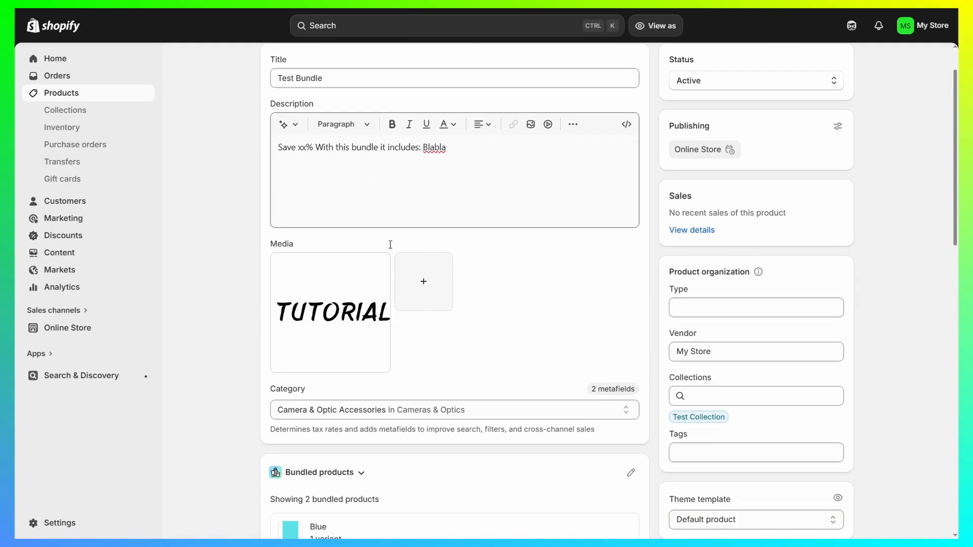
Check the category assigned to the Test Bundle product and the categories in the product list
{"action": "scroll", "coordinate": [390, 245], "scroll_direction": "down", "scroll_amount": 3}
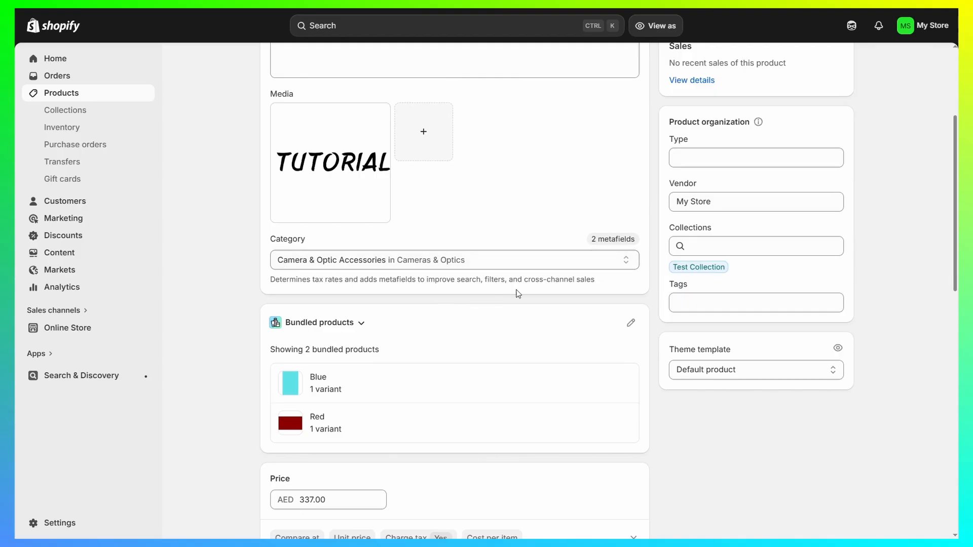
{"action": "left_click", "coordinate": [57, 95]}
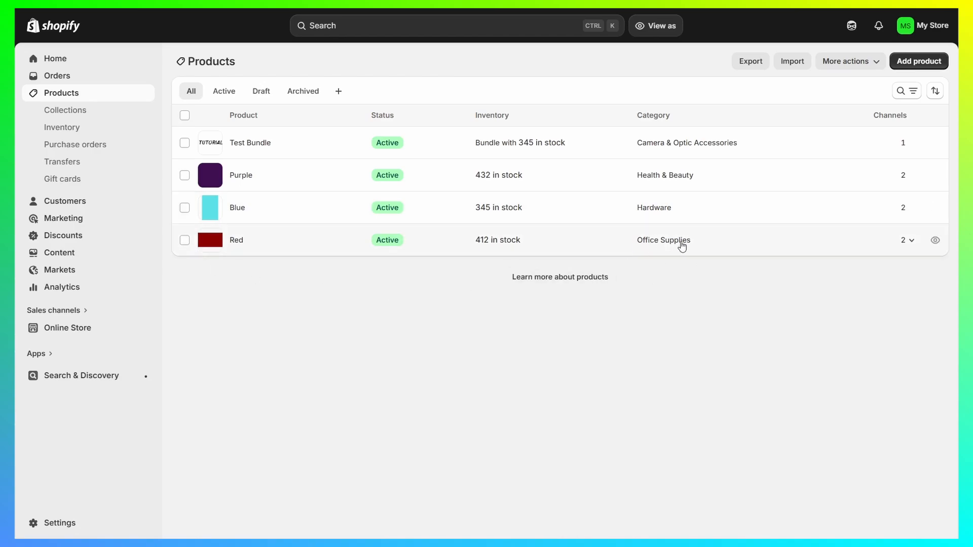
Review the values of the Category filter in Search & Discovery and return to the filter list
{"action": "left_click", "coordinate": [75, 377]}
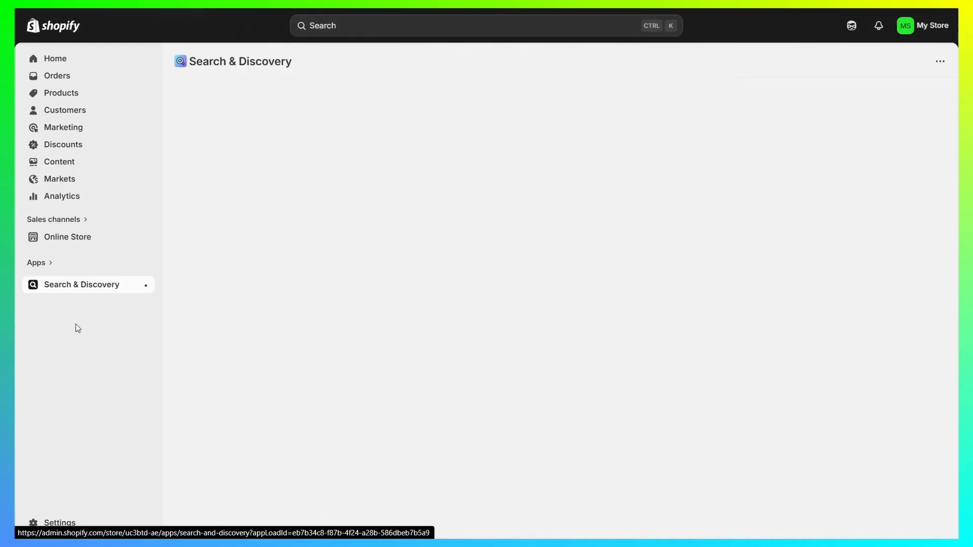
{"action": "left_click", "coordinate": [318, 273]}
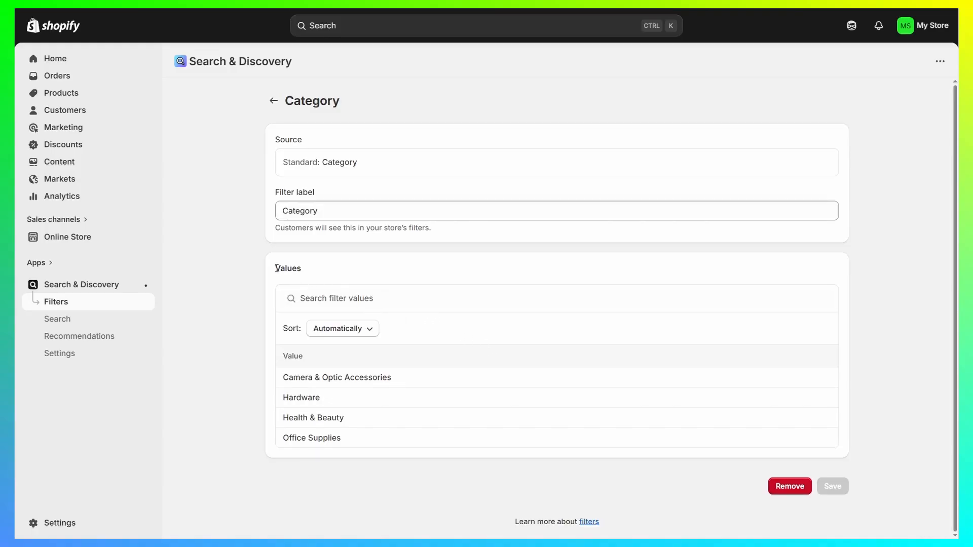
{"action": "left_click_drag", "start_coordinate": [276, 268], "coordinate": [329, 269]}
{"action": "left_click", "coordinate": [329, 268]}
{"action": "left_click", "coordinate": [274, 100]}
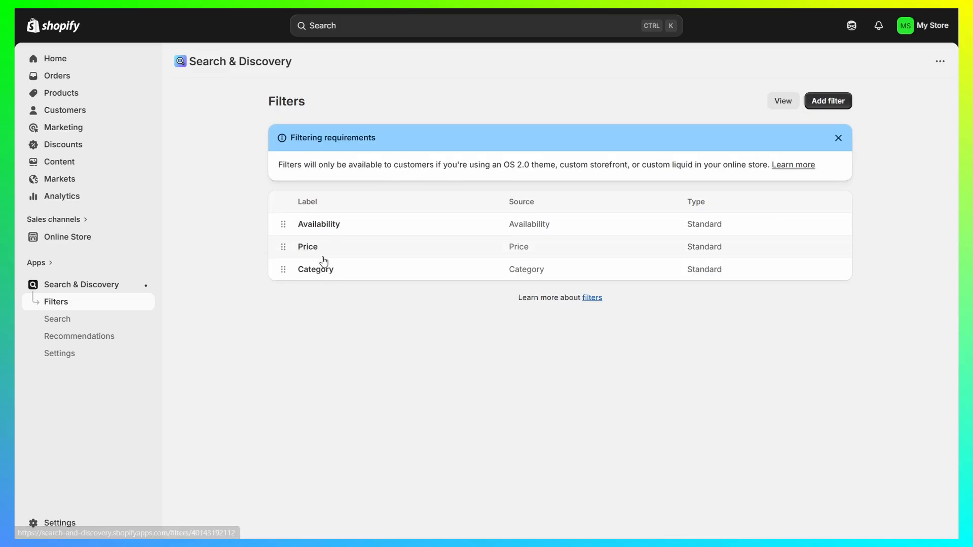
Examine which sources are available for a new filter, then dismiss the source list
{"action": "left_click", "coordinate": [827, 101]}
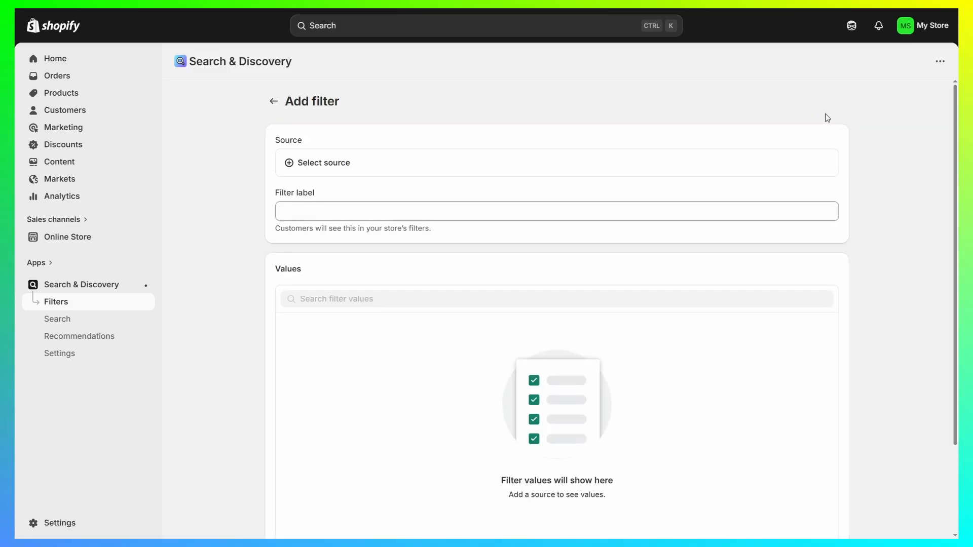
{"action": "left_click", "coordinate": [349, 165]}
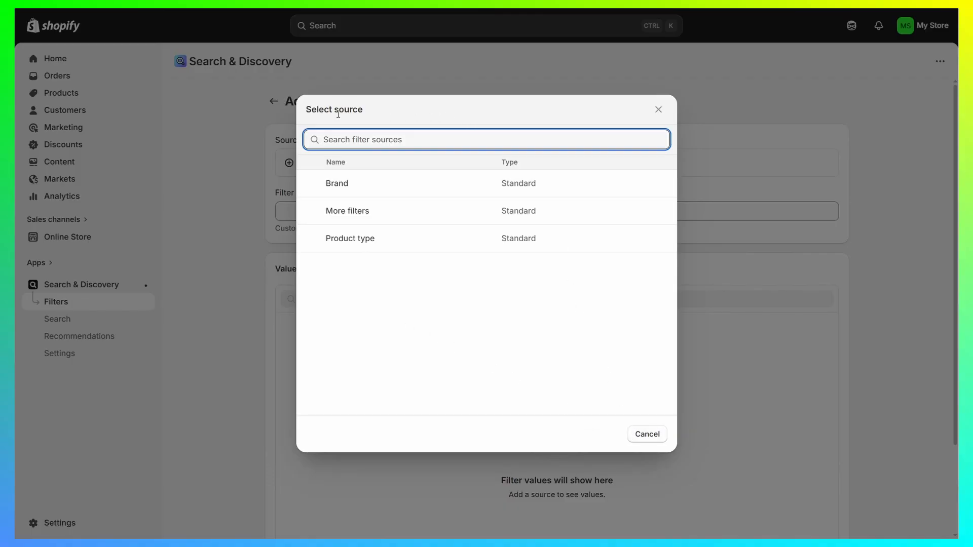
{"action": "left_click", "coordinate": [652, 435]}
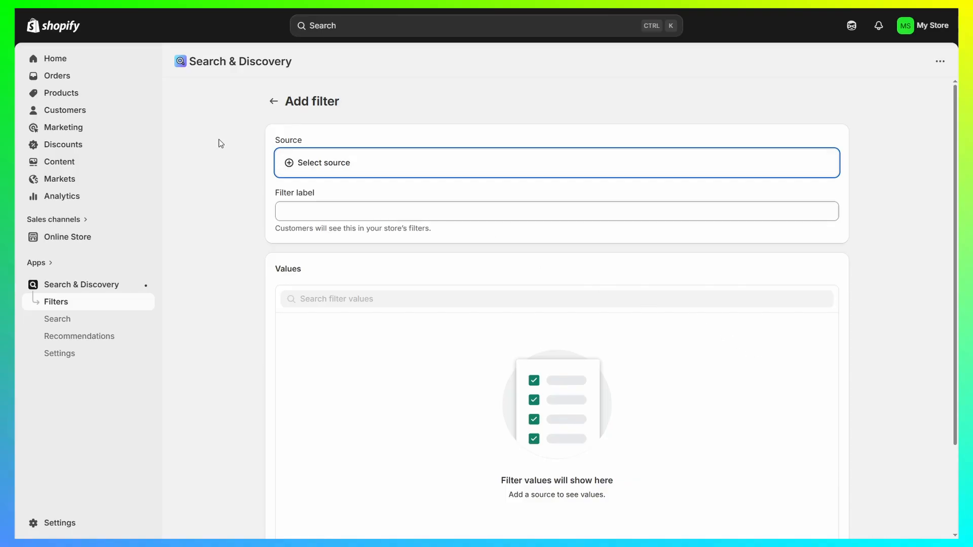
Open the Blue product and go to its Variants section
{"action": "left_click", "coordinate": [70, 95]}
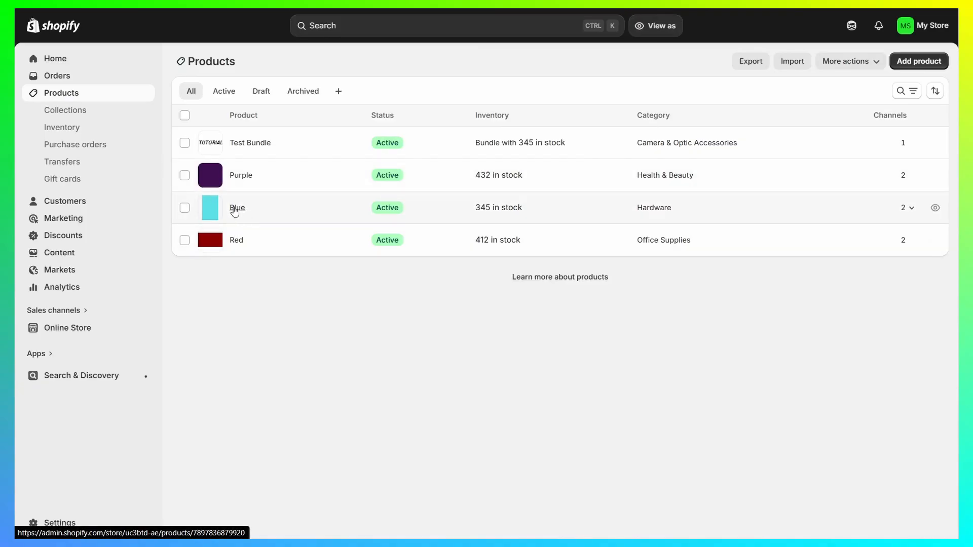
{"action": "left_click", "coordinate": [252, 206]}
{"action": "scroll", "coordinate": [360, 229], "scroll_direction": "down", "scroll_amount": 12}
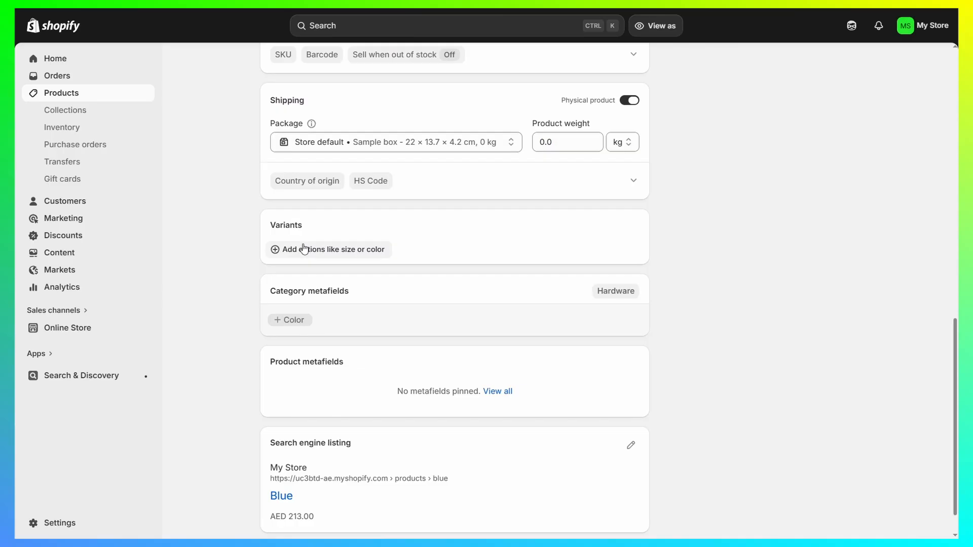
{"action": "left_click", "coordinate": [300, 250]}
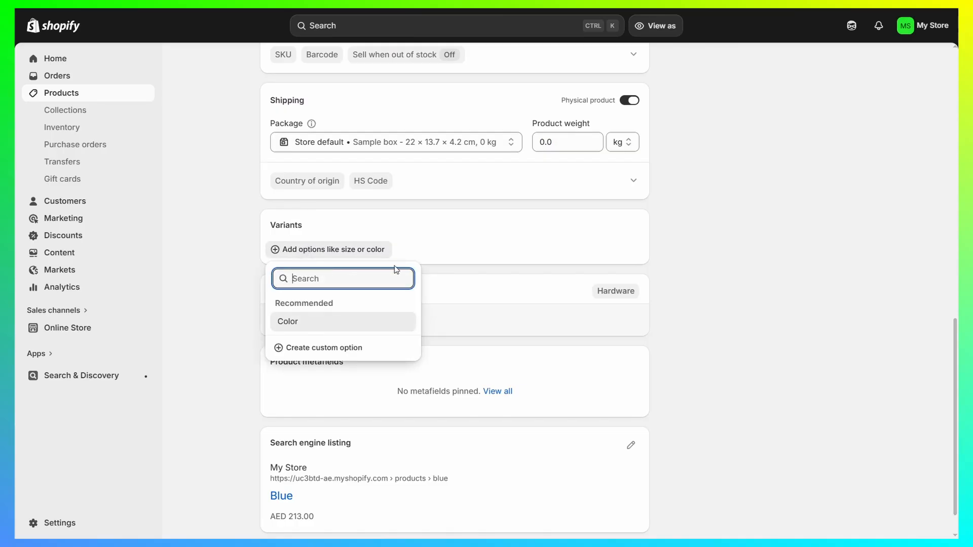
{"action": "type", "text": "SIZ"}
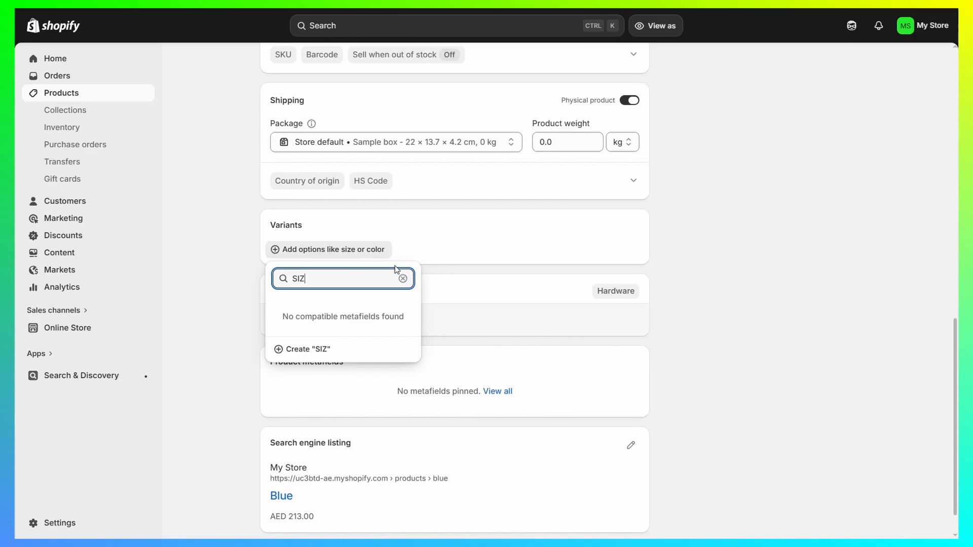
{"action": "type", "text": "EEE"}
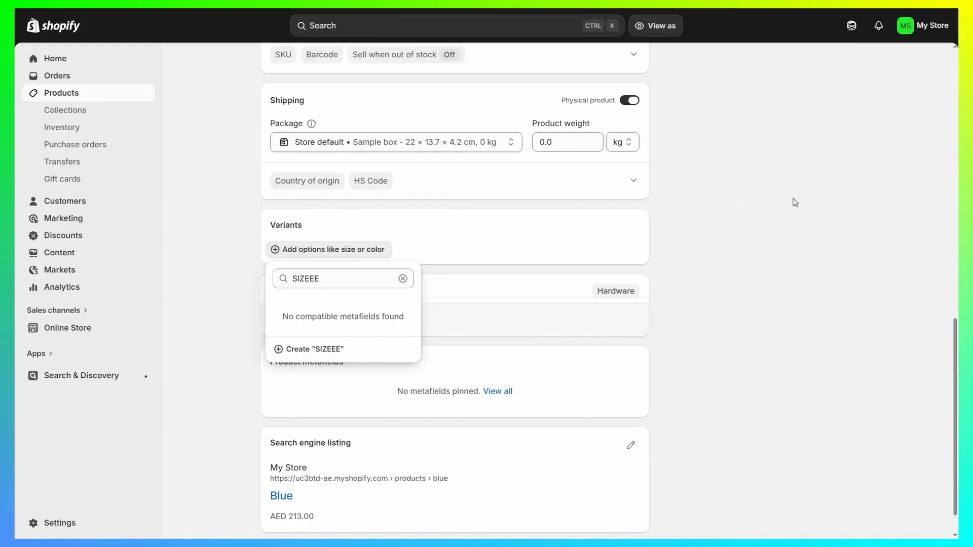
{"action": "left_click", "coordinate": [547, 287]}
Add a custom variant option SIZEEE with values SMALLL, MEDIUMMM and LAAARGEE to the Blue product and save it
{"action": "left_click", "coordinate": [340, 251]}
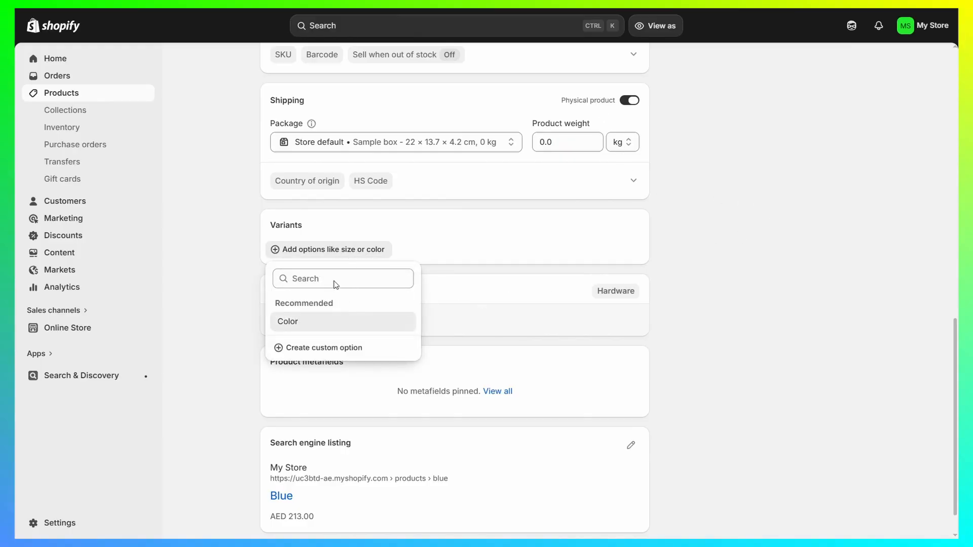
{"action": "left_click", "coordinate": [335, 279]}
{"action": "type", "text": "SIZEEE"}
{"action": "left_click", "coordinate": [298, 349]}
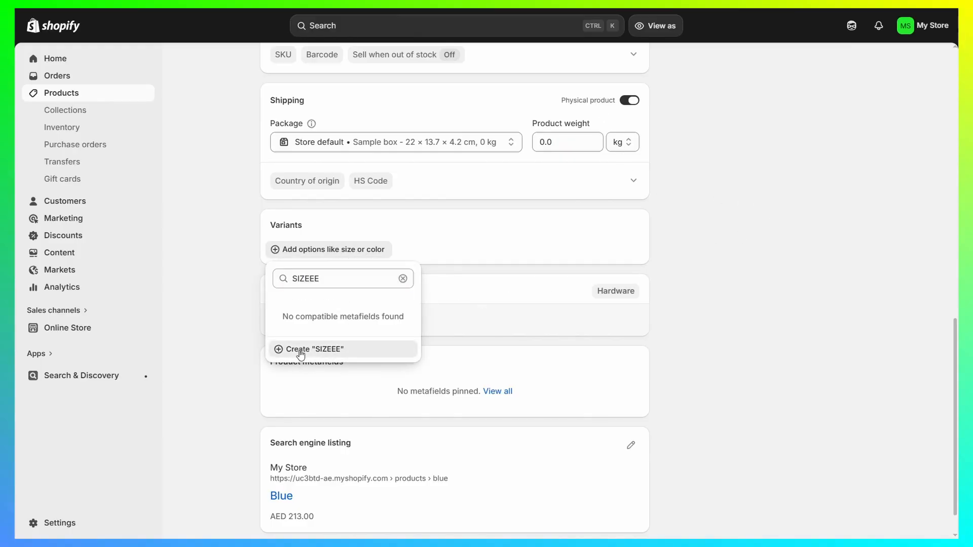
{"action": "left_click", "coordinate": [382, 319]}
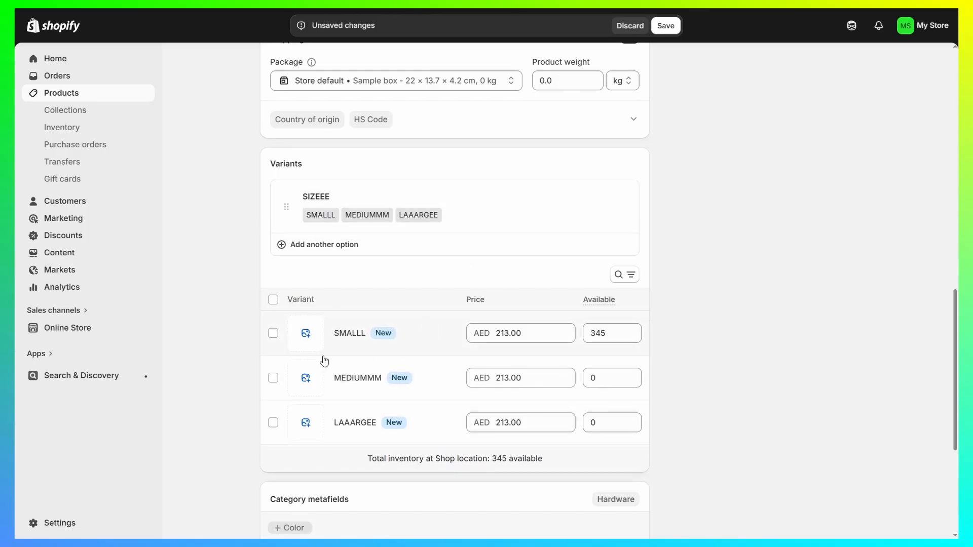
{"action": "left_click", "coordinate": [669, 27]}
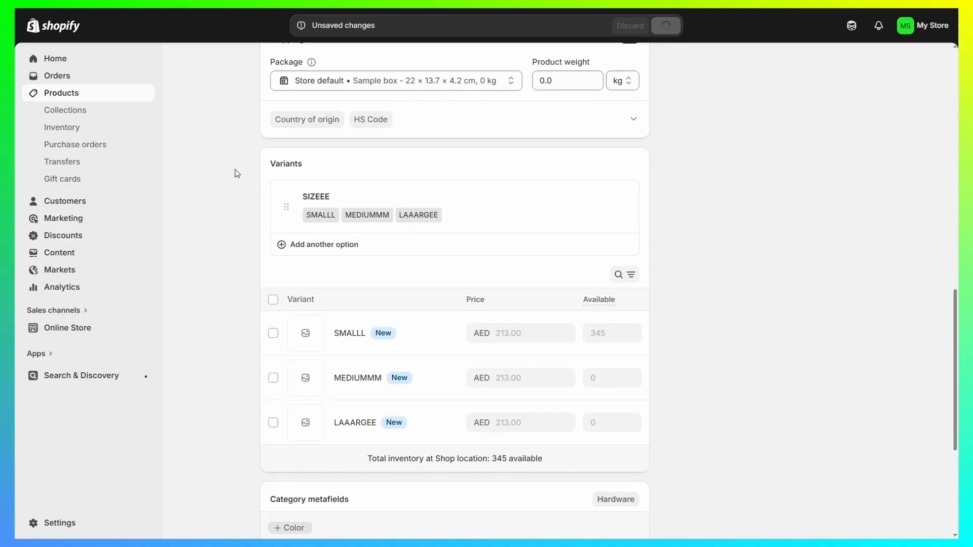
{"action": "scroll", "coordinate": [376, 230], "scroll_direction": "down", "scroll_amount": 4}
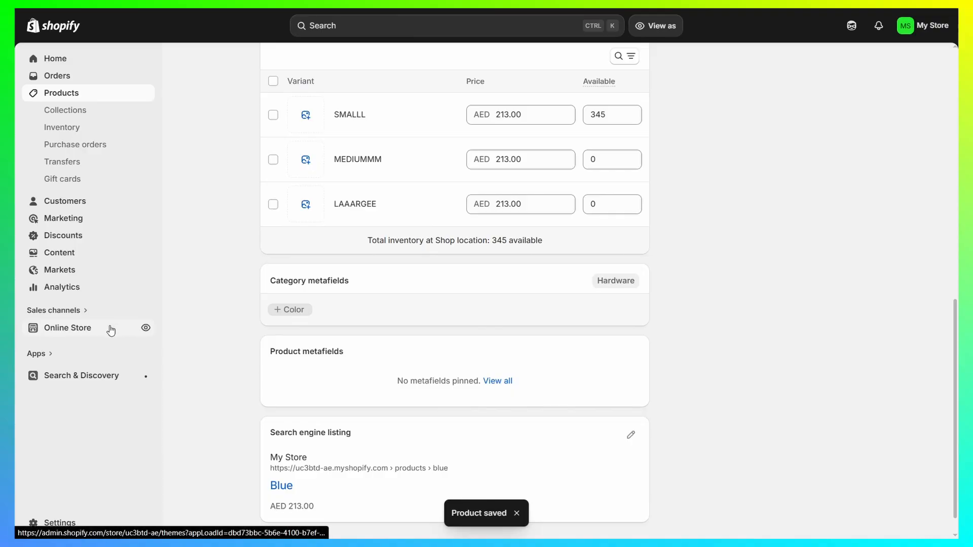
Add a new filter in Search & Discovery with the SIZEEE product option as its source and save it
{"action": "left_click", "coordinate": [76, 376]}
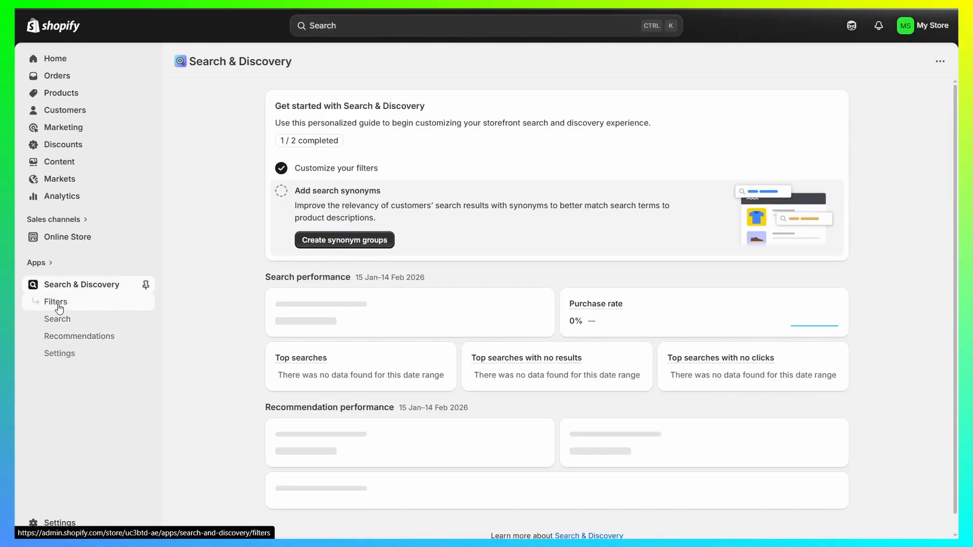
{"action": "left_click", "coordinate": [57, 302]}
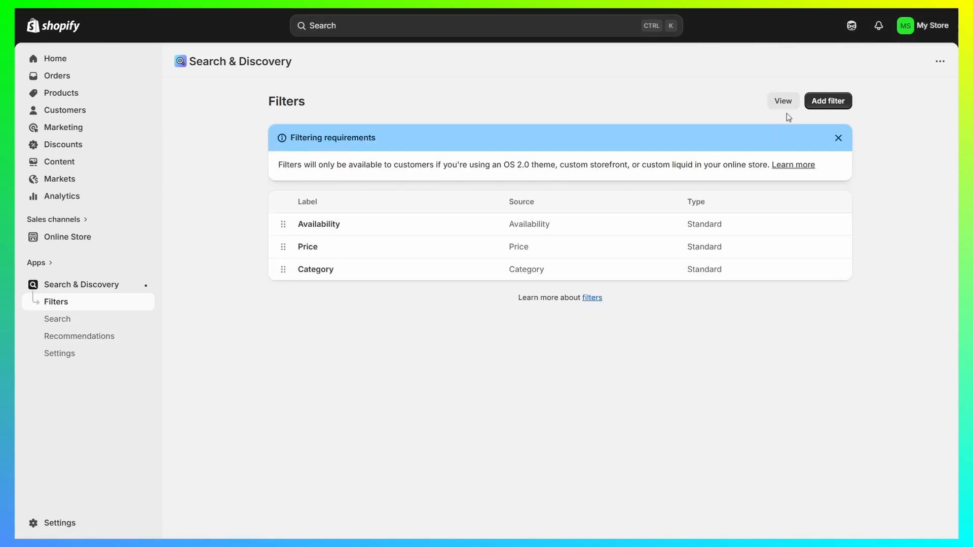
{"action": "left_click", "coordinate": [827, 100]}
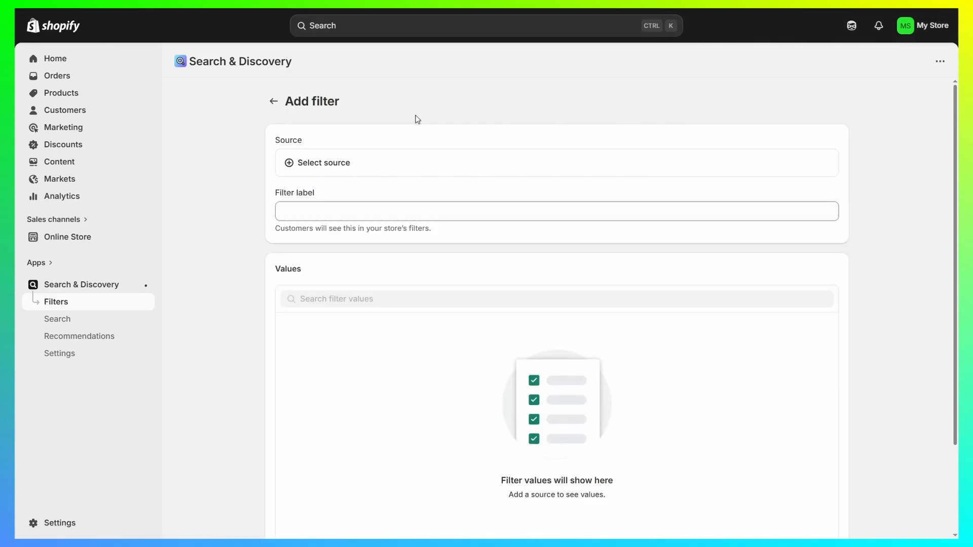
{"action": "left_click", "coordinate": [320, 166]}
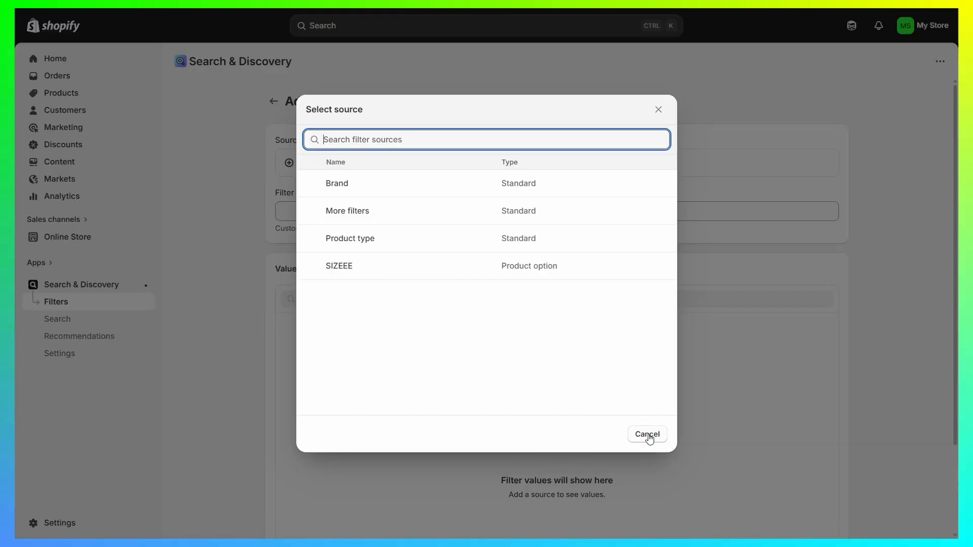
{"action": "left_click", "coordinate": [333, 271]}
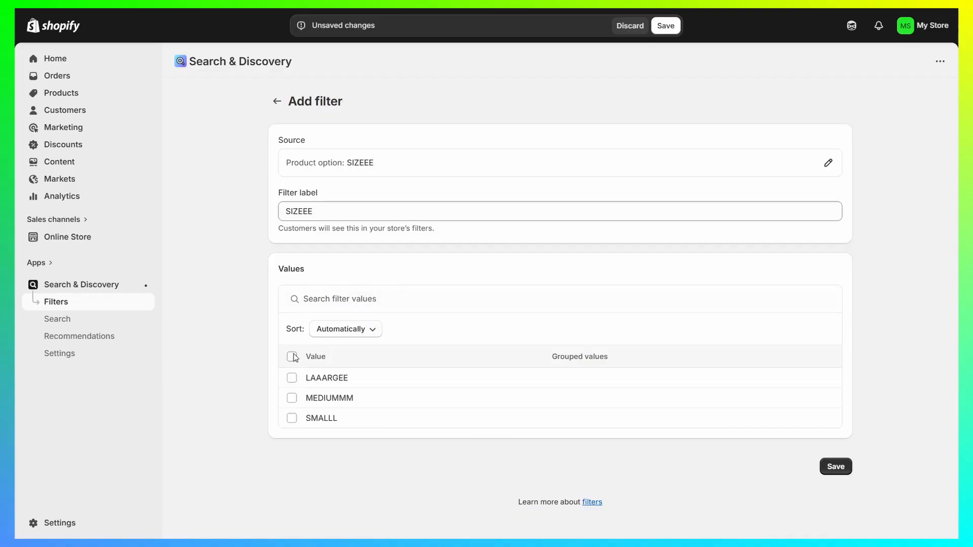
{"action": "left_click", "coordinate": [292, 357]}
{"action": "left_click", "coordinate": [835, 467]}
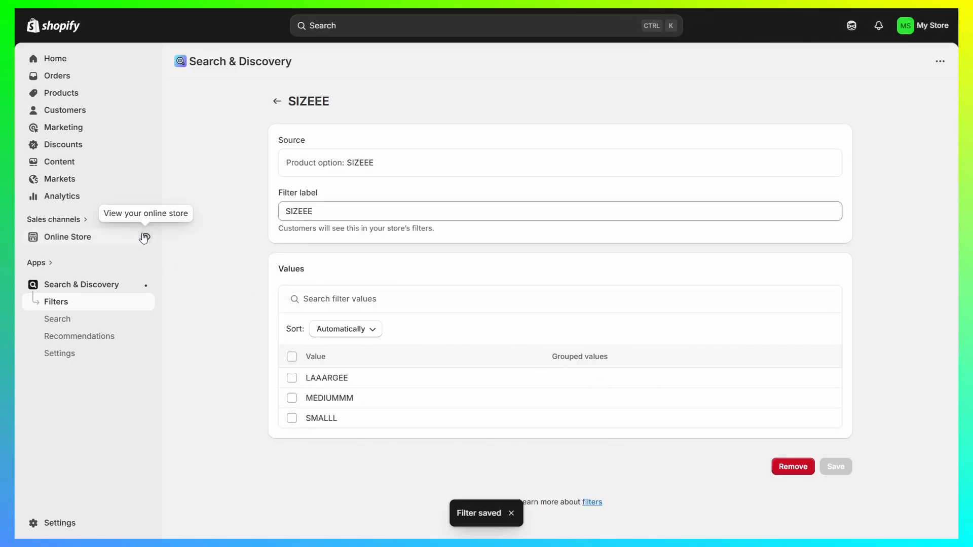
View the online store's Catalog page and check the options offered by the Category and SIZEEE filters
{"action": "left_click", "coordinate": [144, 238]}
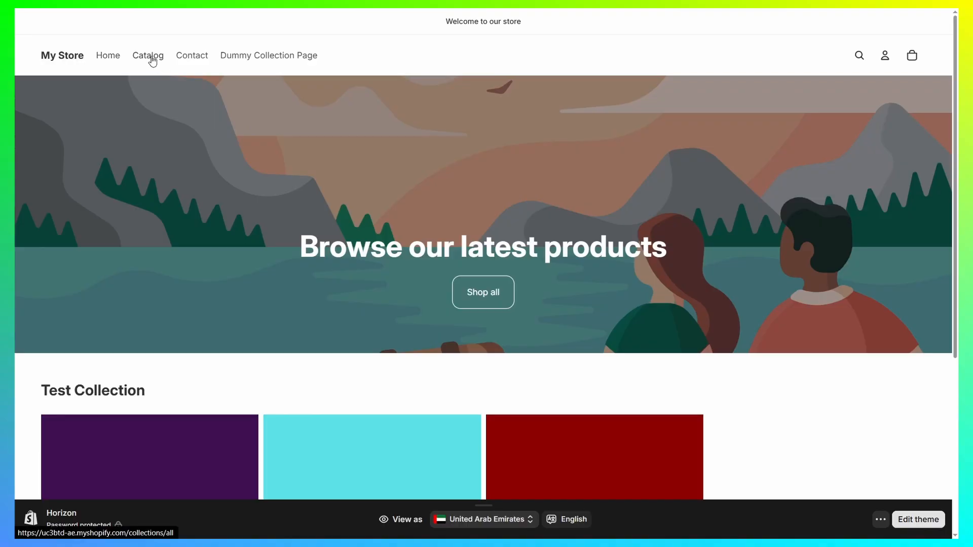
{"action": "left_click", "coordinate": [152, 59]}
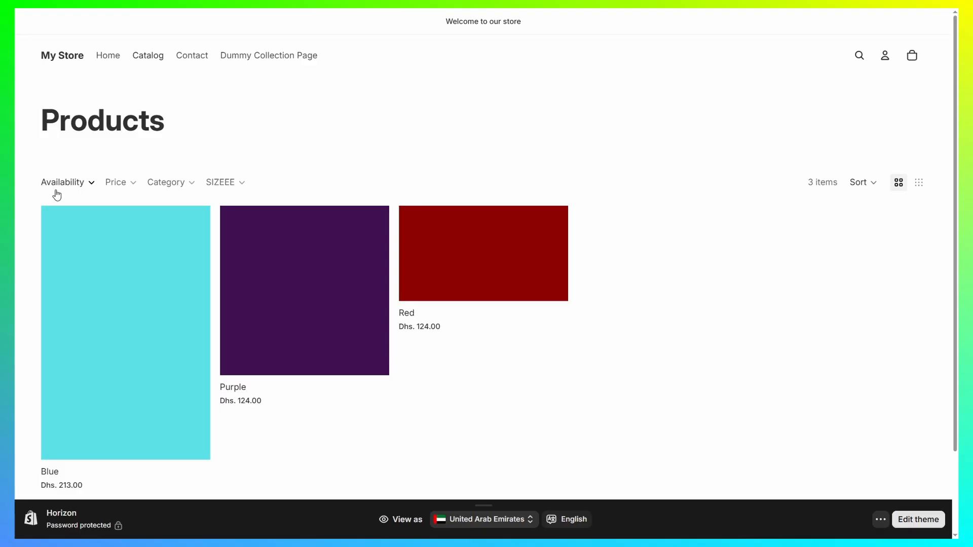
{"action": "left_click", "coordinate": [175, 184]}
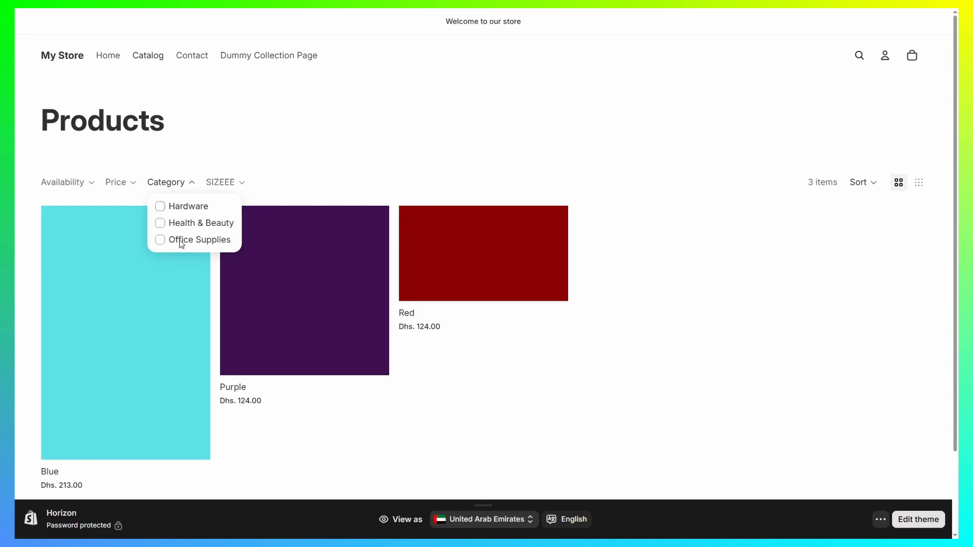
{"action": "left_click", "coordinate": [221, 182]}
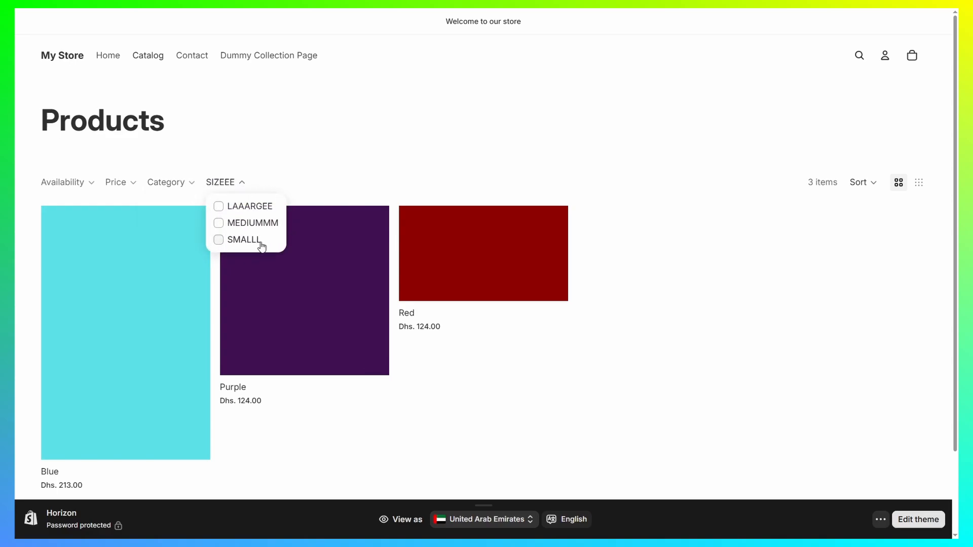
{"action": "left_click", "coordinate": [414, 176]}
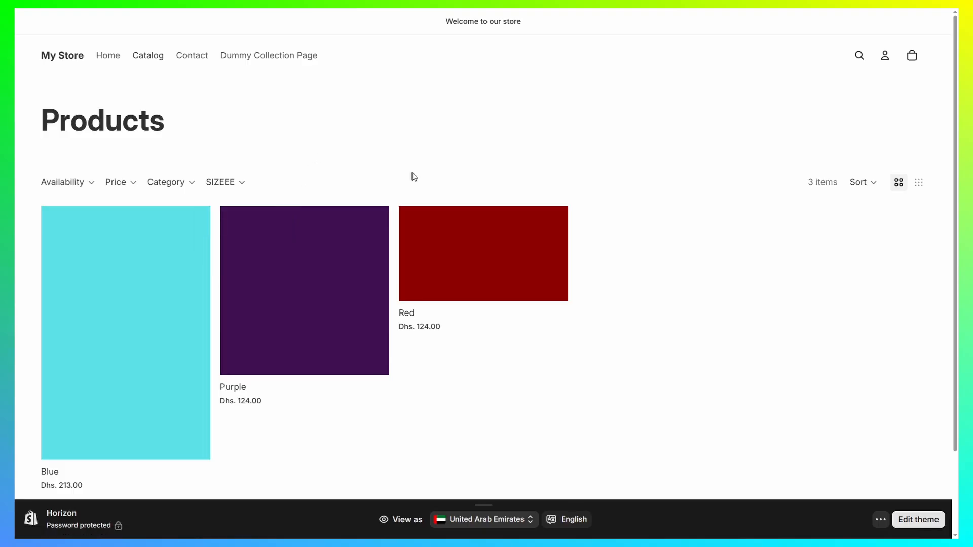